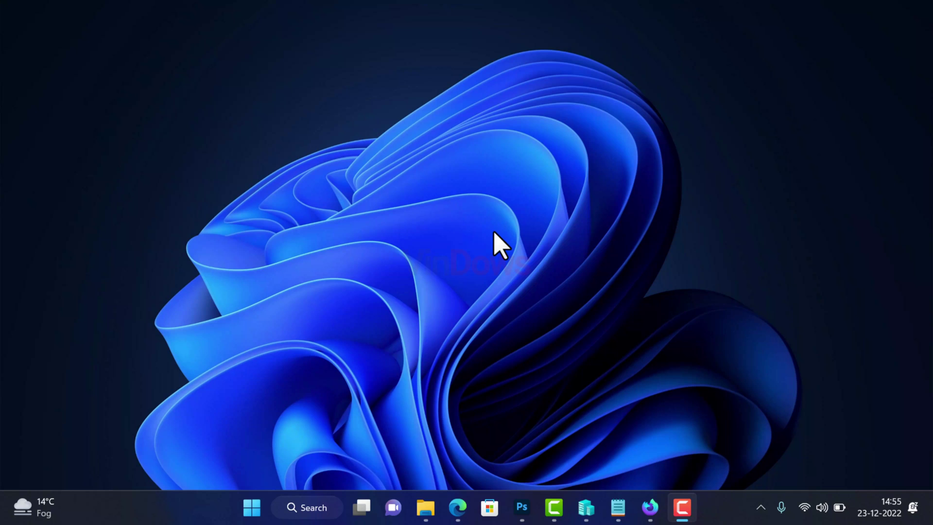
click(650, 507)
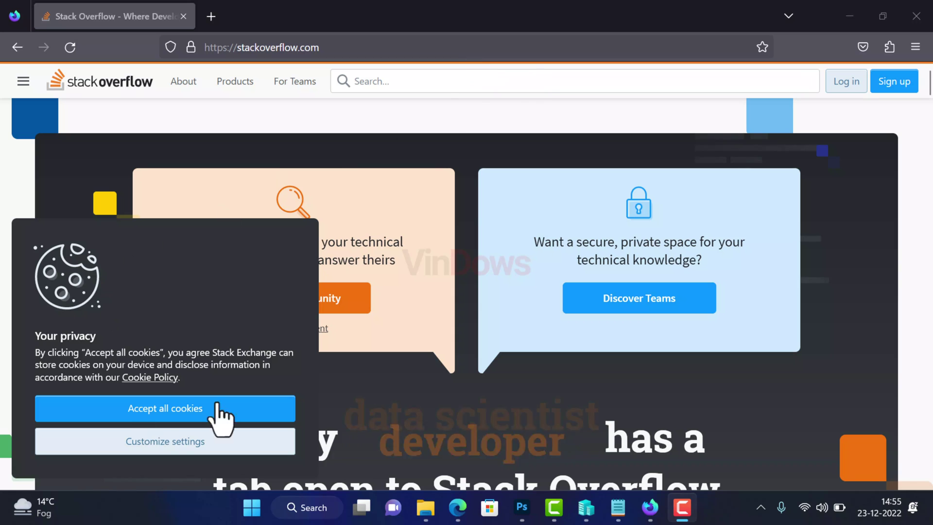
click(220, 443)
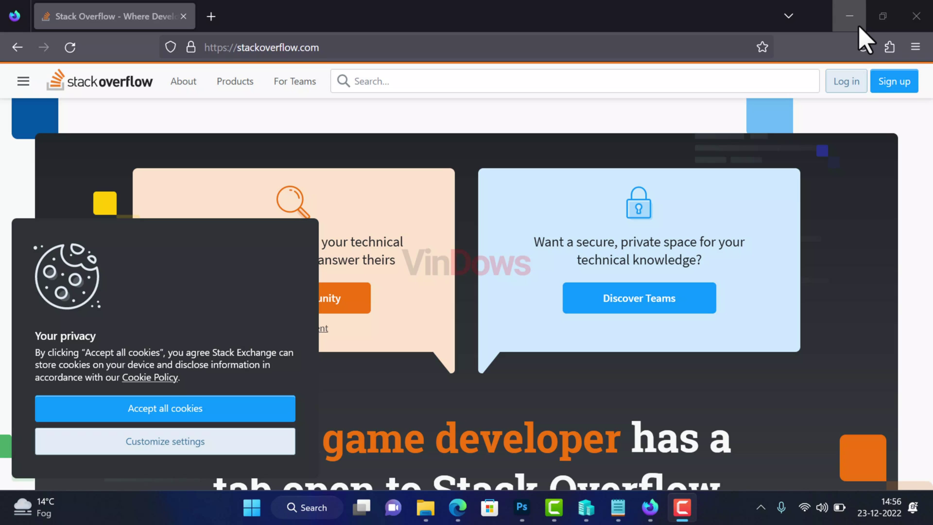
Load about:config in a new tab and accept the risk warning.
click(210, 16)
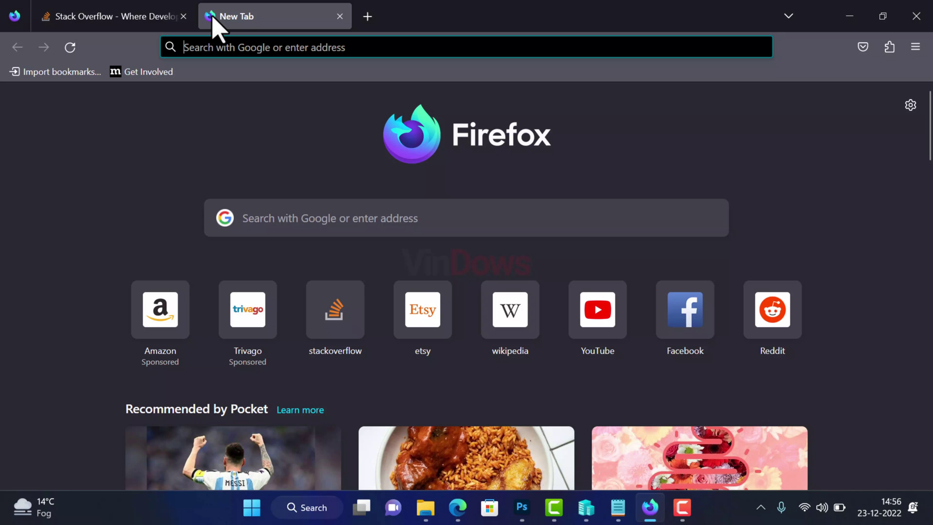
text(a)
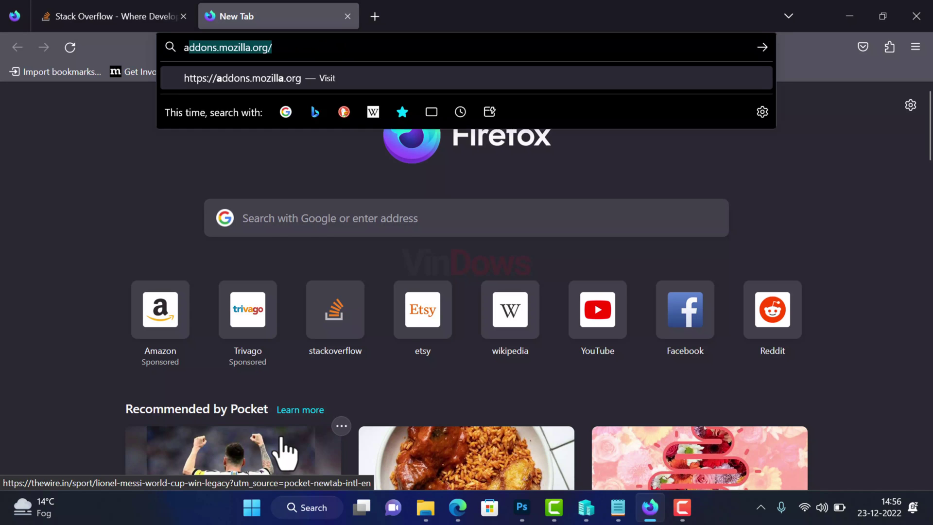
text(bout:config)
key(Return)
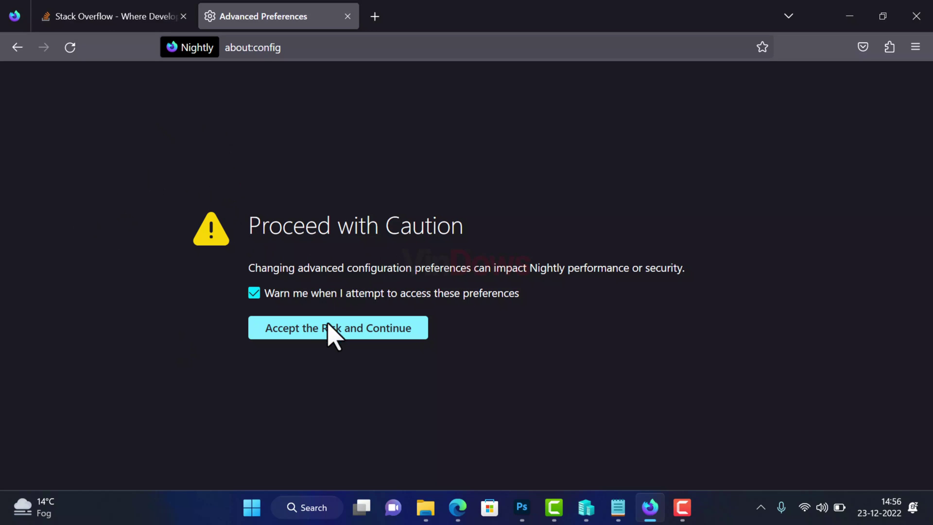
click(349, 337)
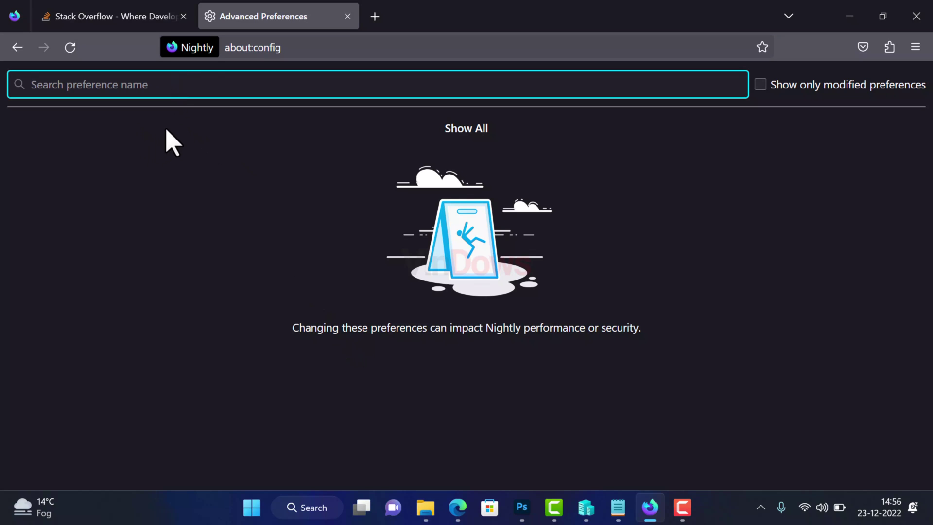
text(cookiebanners.bannerClicking.enabled)
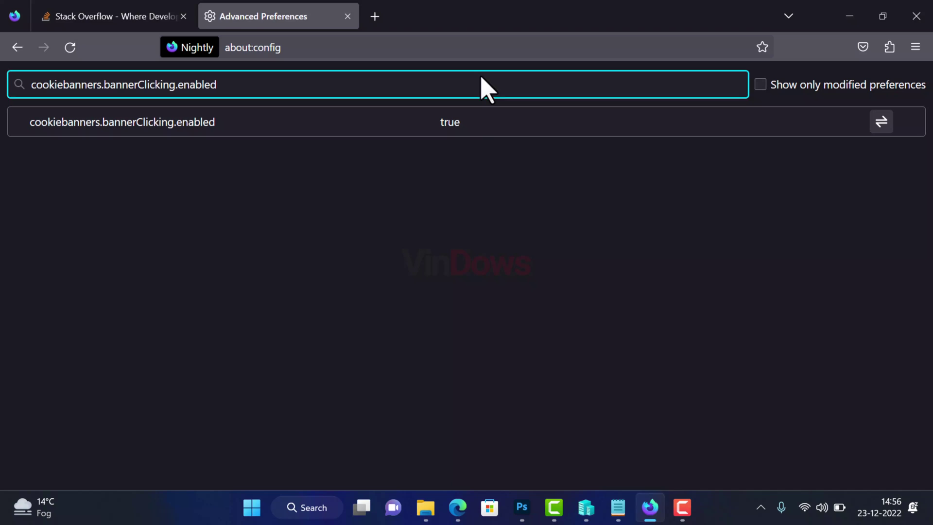
Set cookiebanners.bannerClicking.enabled to false.
click(453, 126)
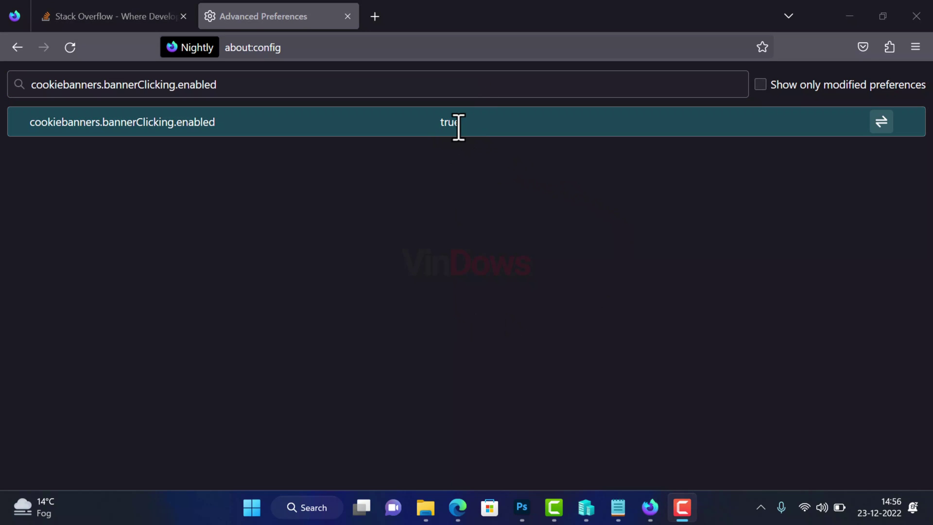
click(881, 123)
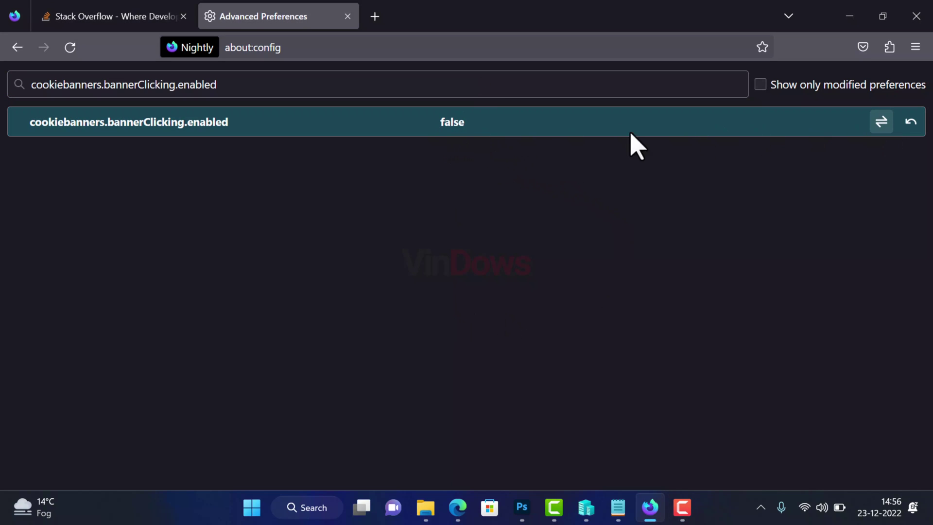
Restore bannerClicking.enabled to true; set service.mode and its privateBrowsing variant to 2.
click(881, 125)
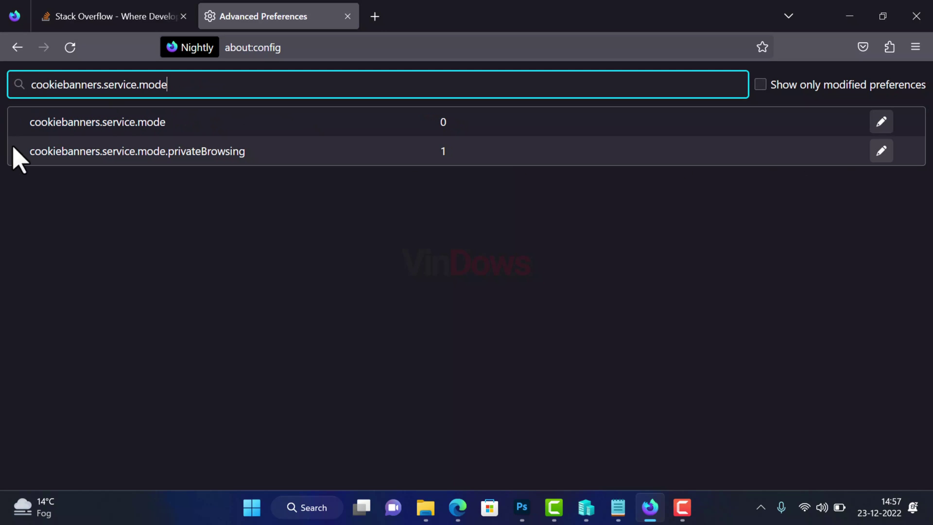
click(84, 127)
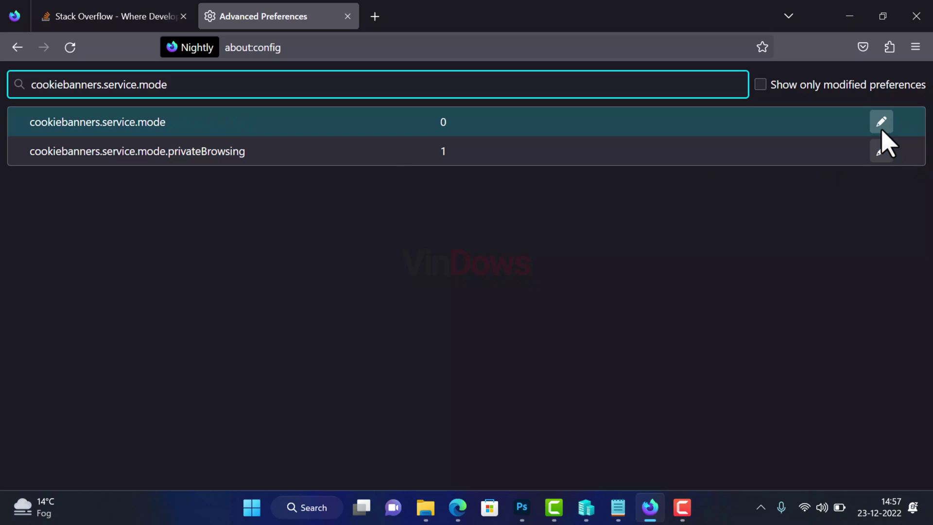
click(882, 125)
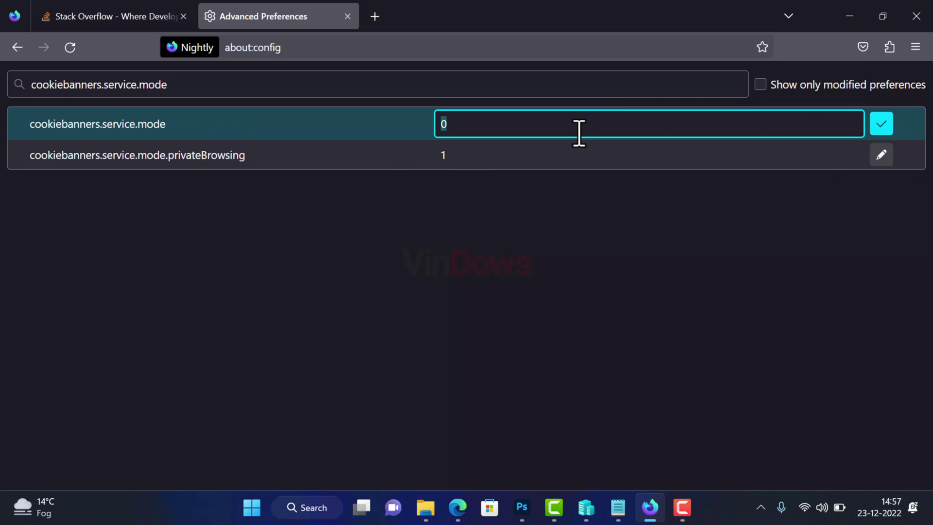
text(2)
click(881, 124)
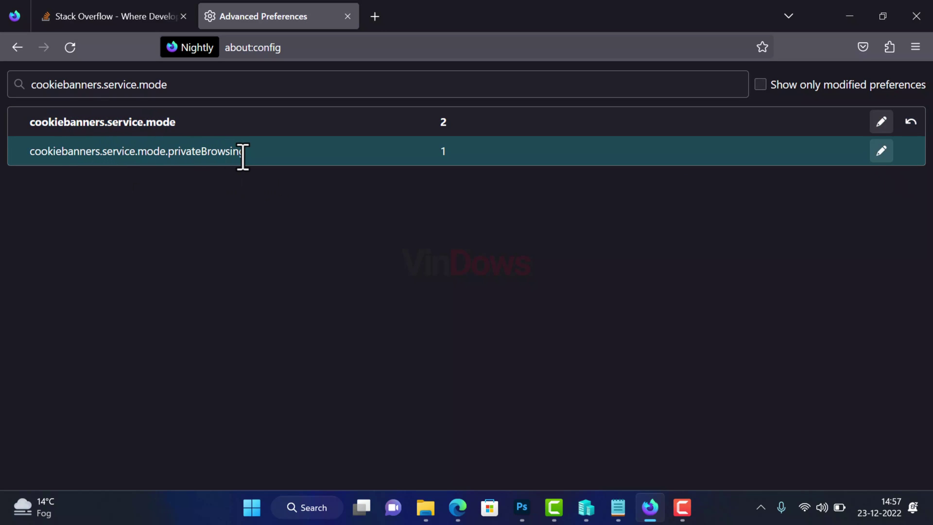
click(884, 152)
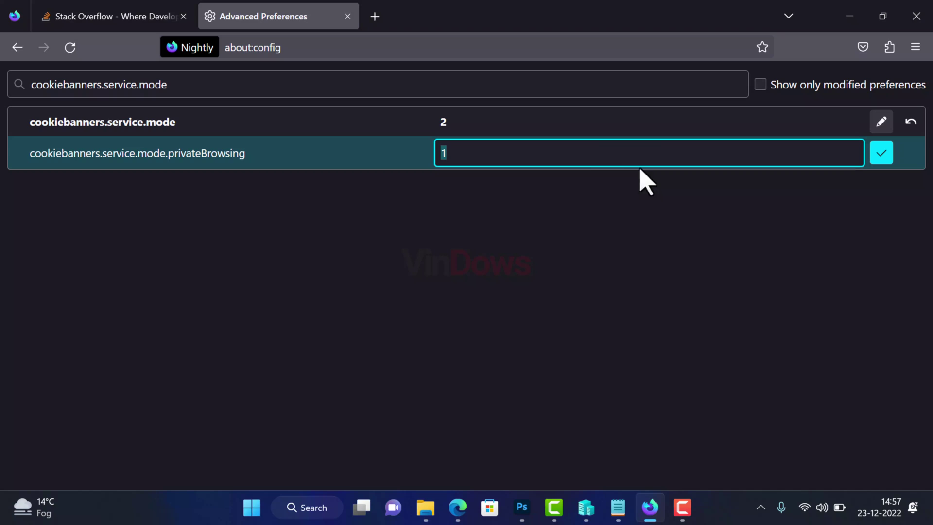
text(2)
click(882, 155)
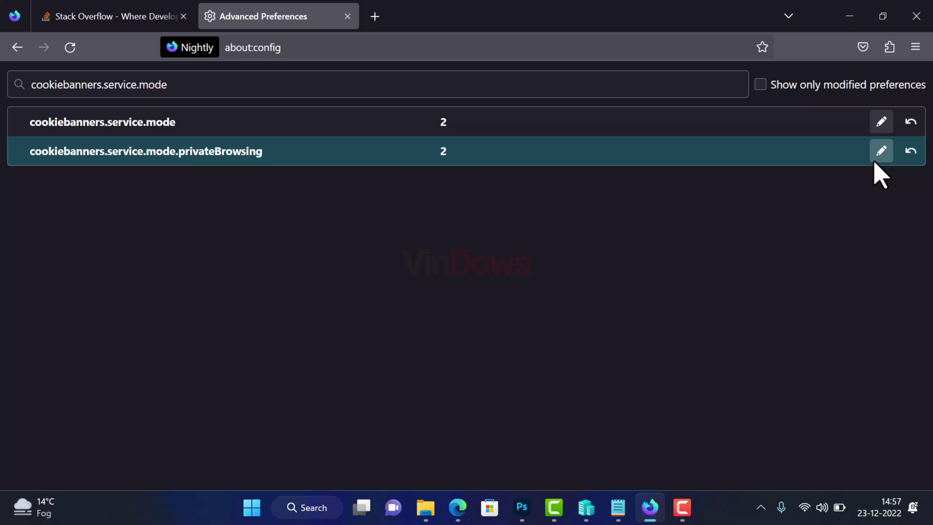
Reload the Stack Overflow tab to confirm the cookie banner is gone.
click(140, 20)
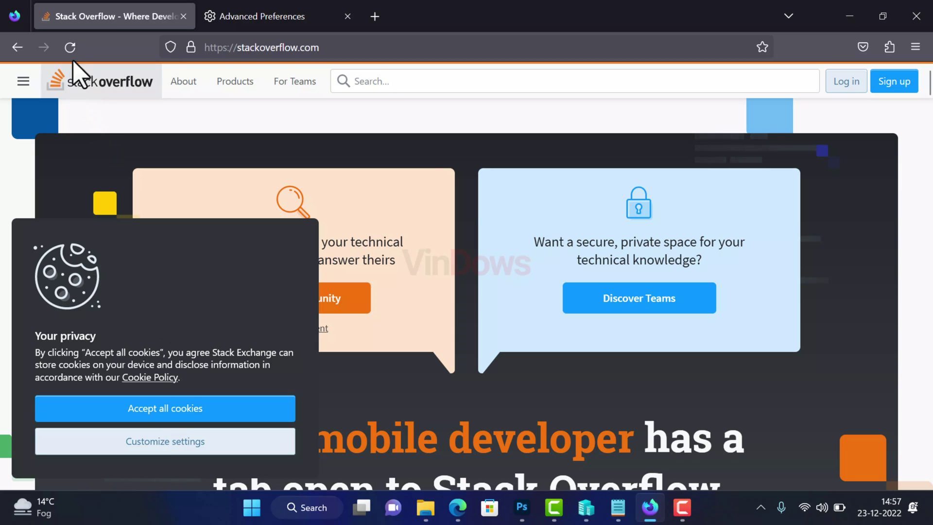
click(70, 47)
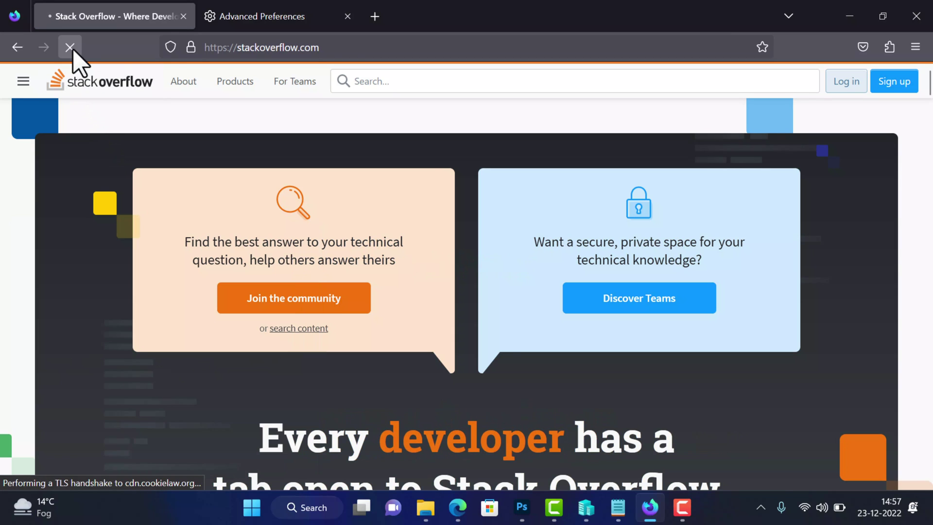